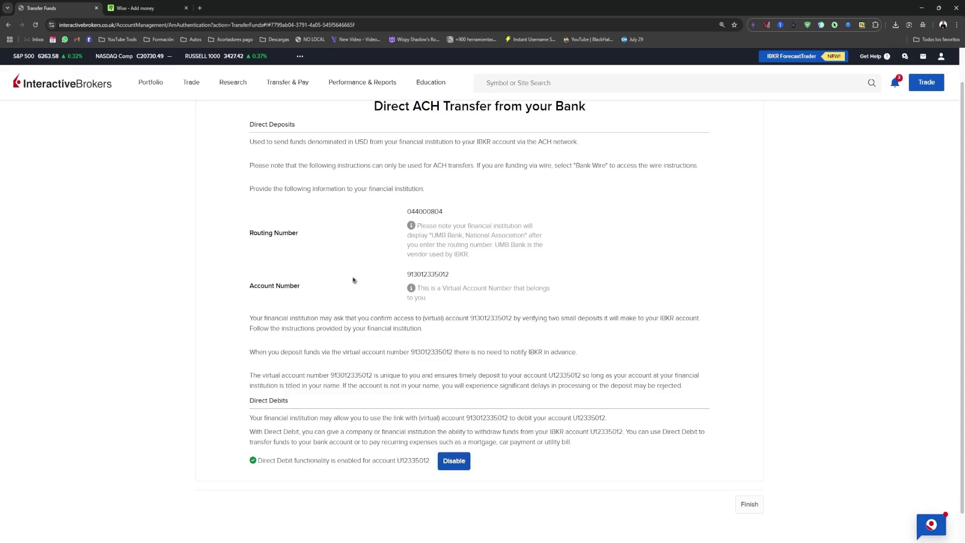
Examine the routing number in the Direct ACH transfer instructions
scroll(354, 280, "up", 1)
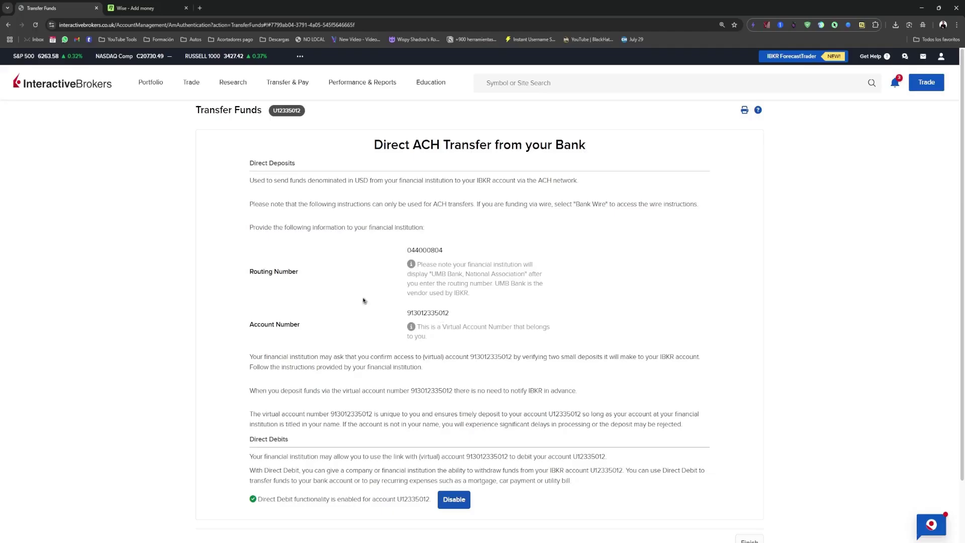
left_click_drag(405, 248, 457, 251)
left_click(637, 289)
Start a deposit from the Transfer Funds page with a new deposit method and review the methods offered for USD
mouse_move(288, 85)
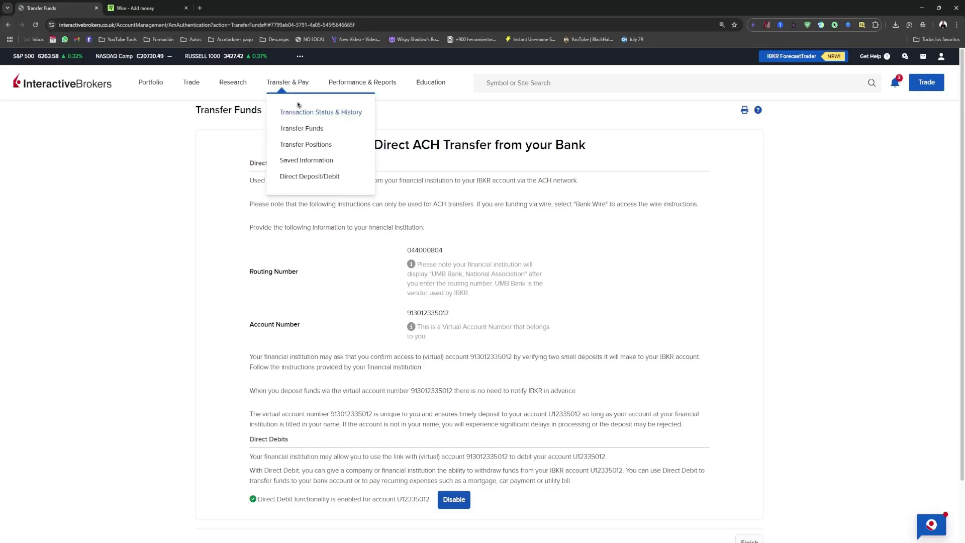
left_click(301, 130)
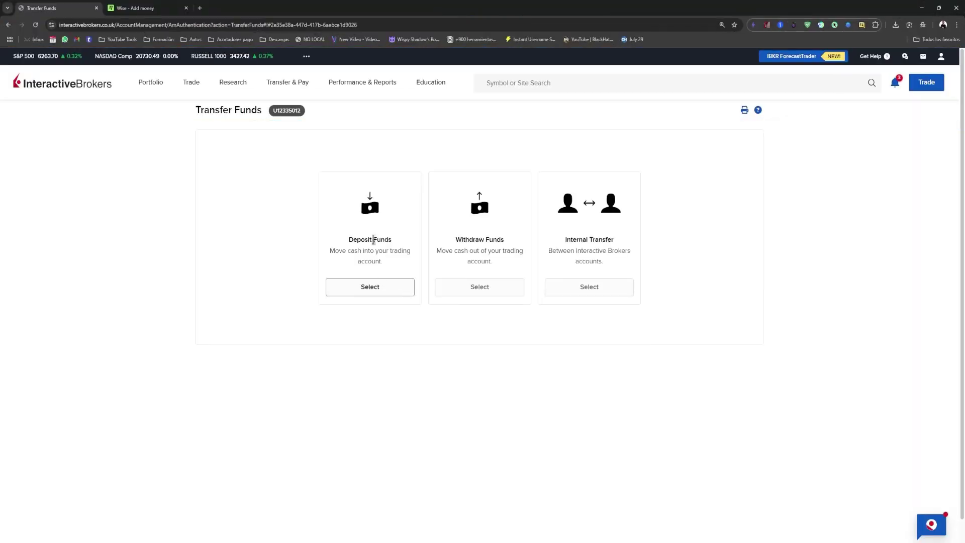
left_click(374, 293)
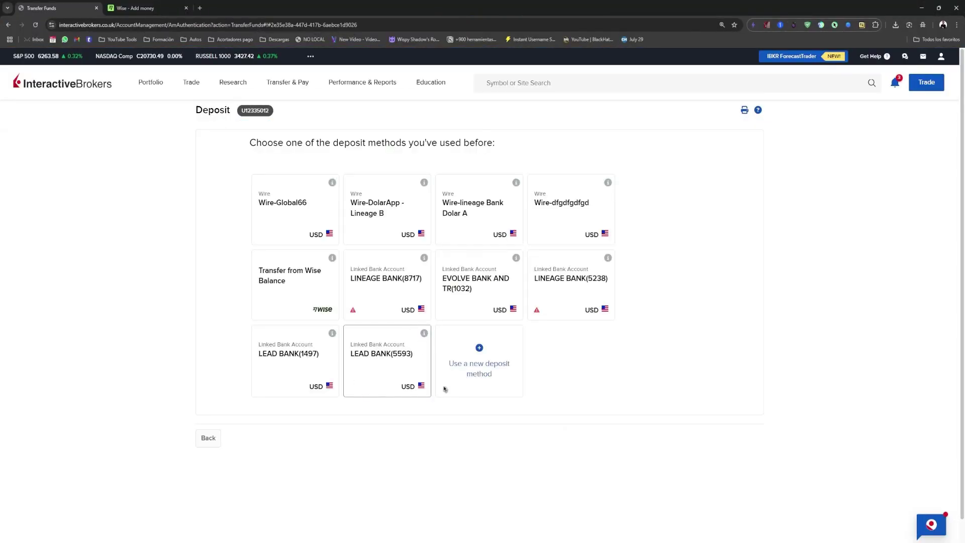
left_click(478, 392)
scroll(443, 317, "down", 3)
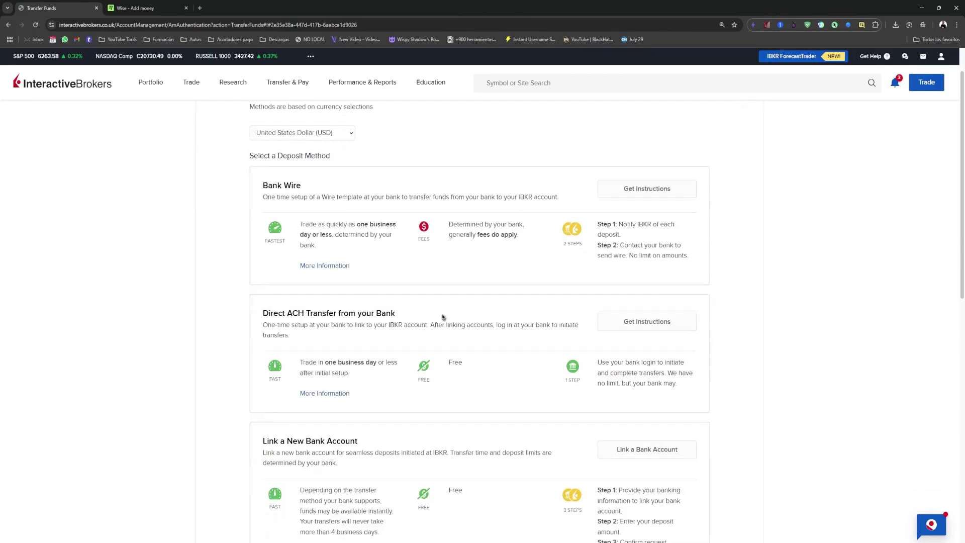
scroll(442, 317, "down", 3)
scroll(470, 341, "up", 6)
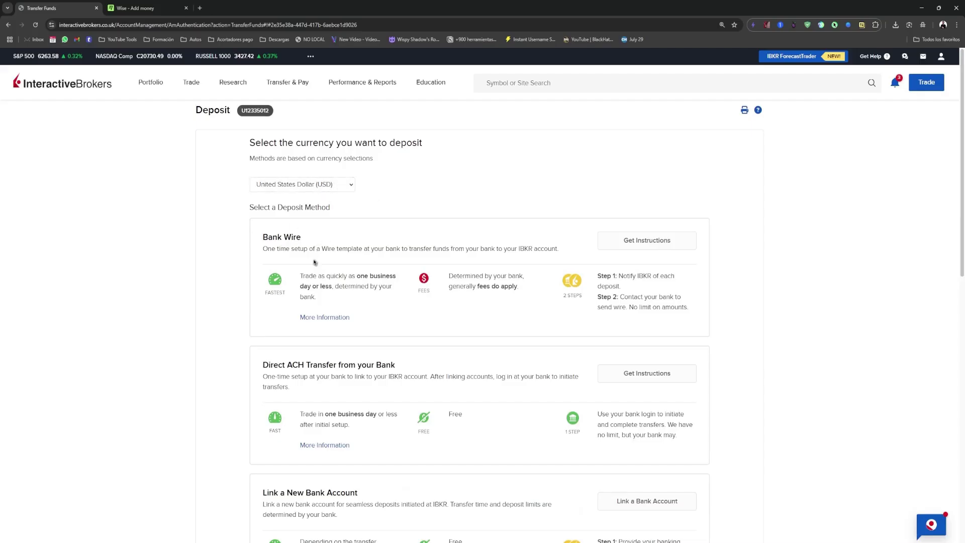
Get the deposit instructions for the Bank Wire method in United States Dollar (USD)
left_click_drag(262, 237, 312, 239)
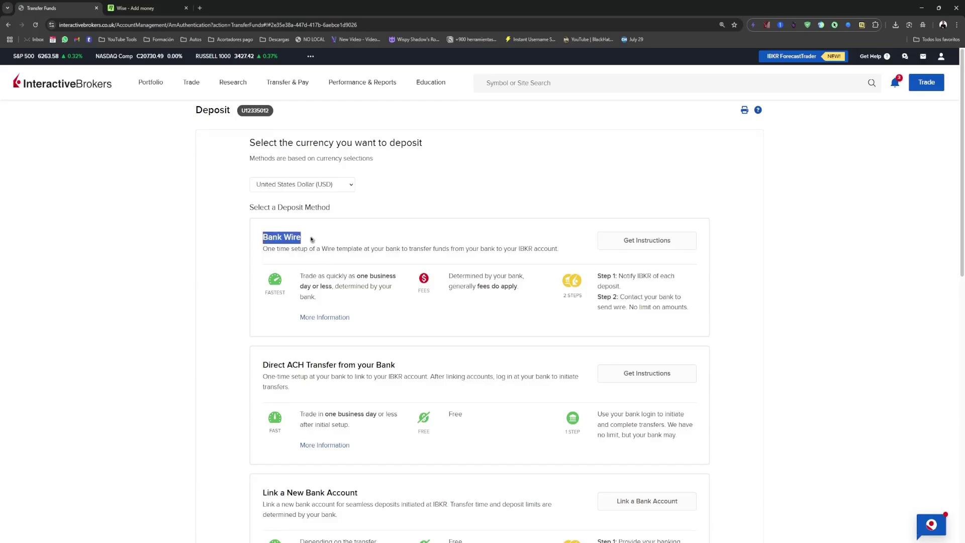
left_click(378, 243)
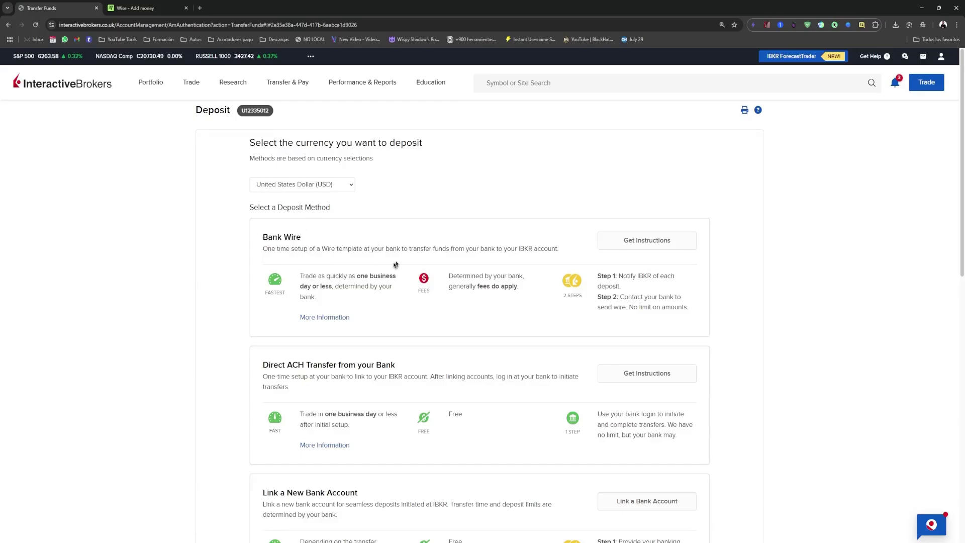
left_click(624, 246)
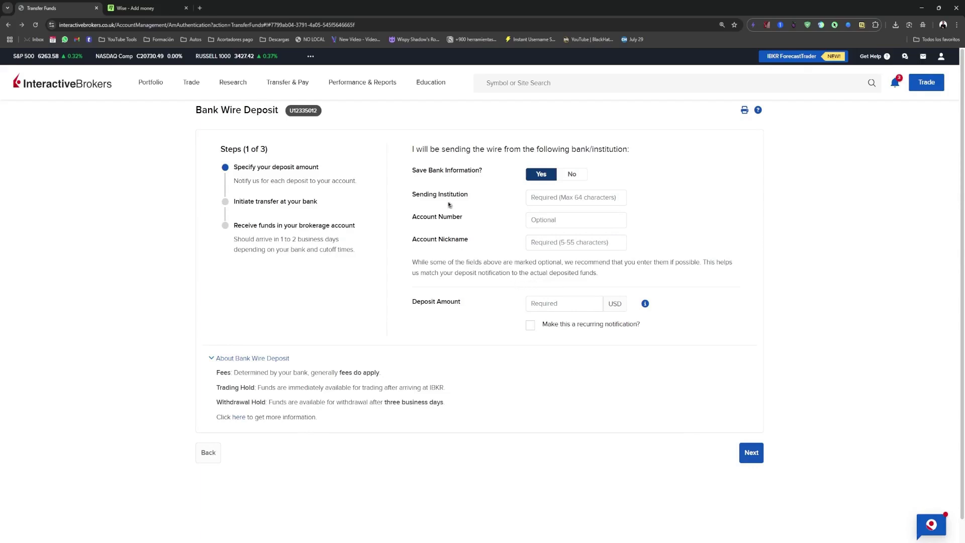
Enter Bank X as the sending institution with a deposit amount of 2000.00 USD, and proceed to the wire instructions
left_click(590, 199)
left_click(584, 210)
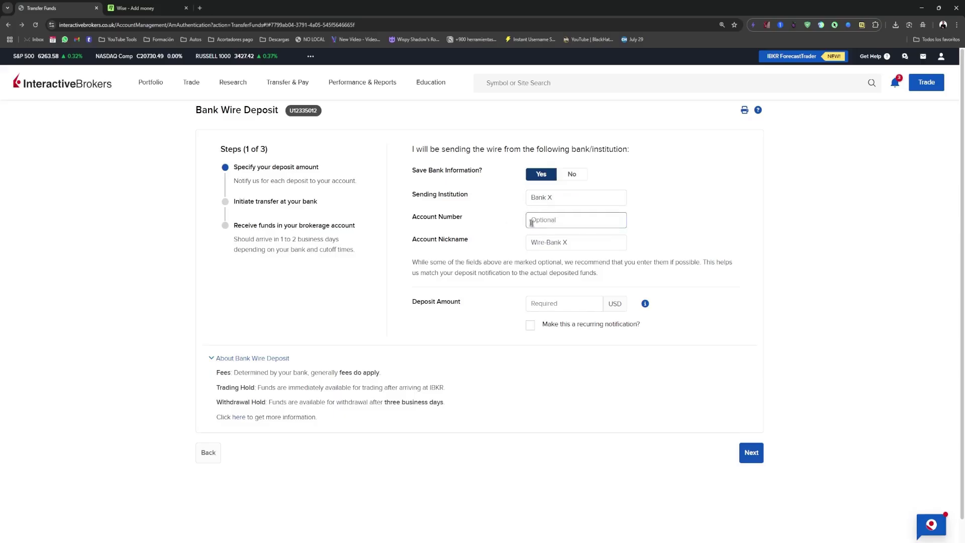
left_click(581, 222)
left_click(535, 307)
left_click(553, 305)
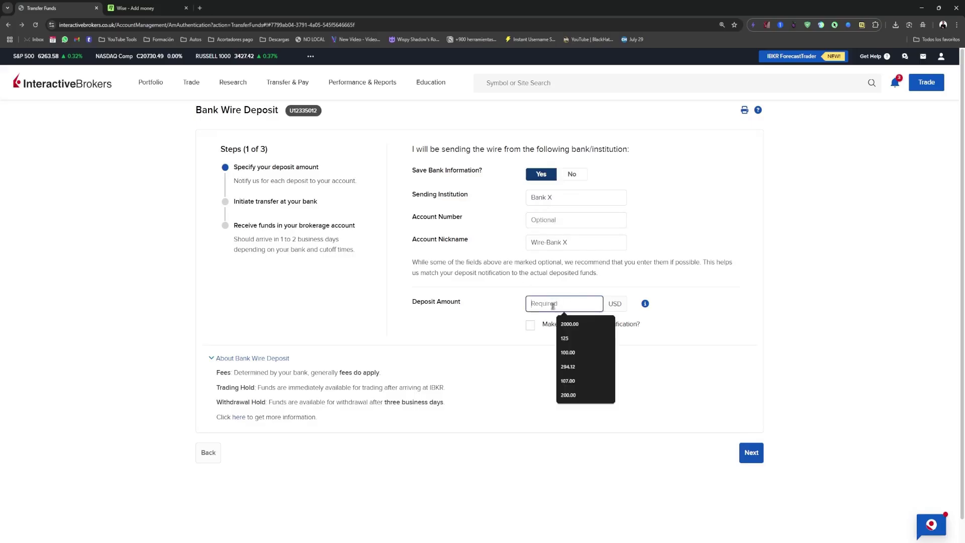
left_click(569, 324)
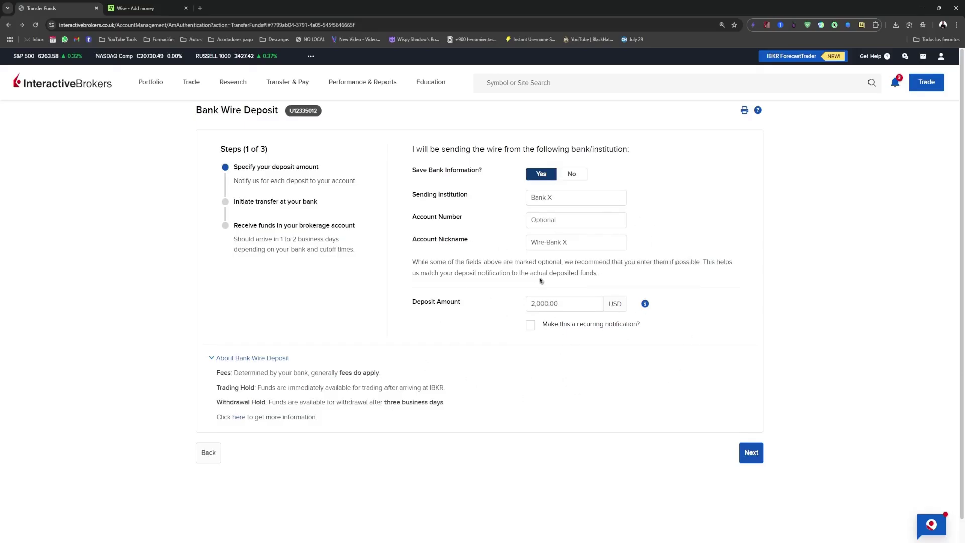
left_click_drag(216, 373, 367, 376)
left_click(764, 451)
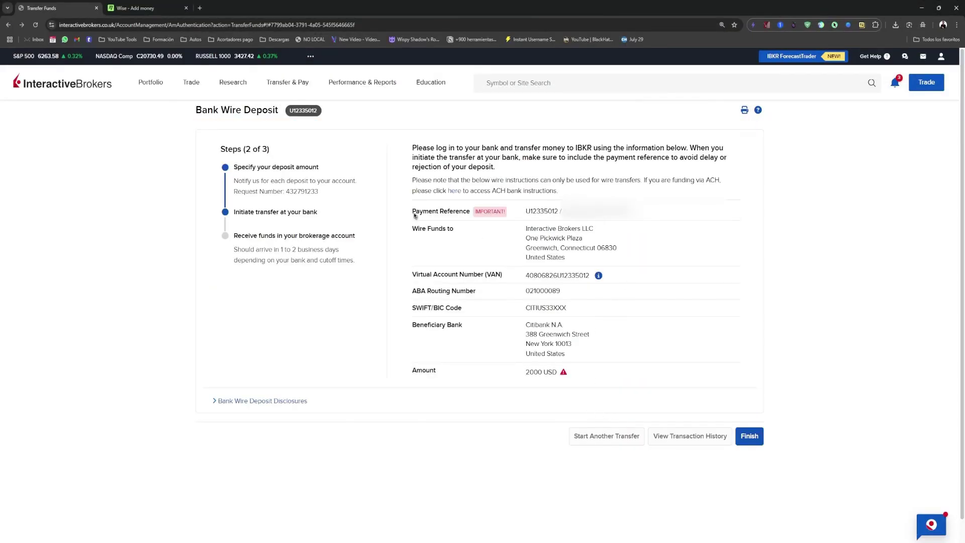
Examine the payment reference required for the wire transfer
mouse_move(508, 213)
left_click_drag(412, 212, 466, 212)
left_click_drag(536, 214, 584, 214)
left_click(529, 216)
left_click(567, 225)
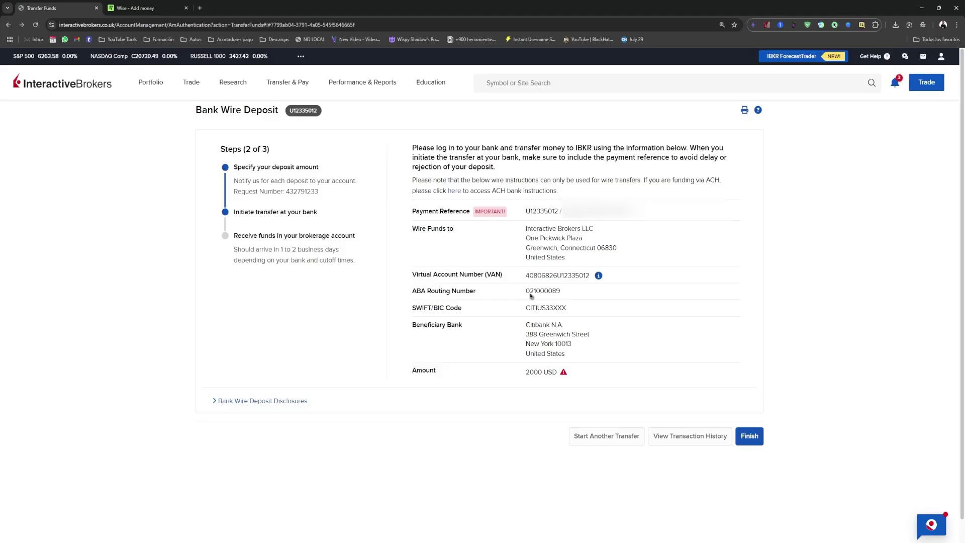
Examine the SWIFT/BIC code and the beneficiary bank's details in the wire instructions
left_click_drag(413, 310, 447, 310)
left_click(435, 310)
left_click(447, 310)
left_click_drag(529, 308, 575, 311)
left_click(601, 311)
left_click_drag(527, 325, 662, 329)
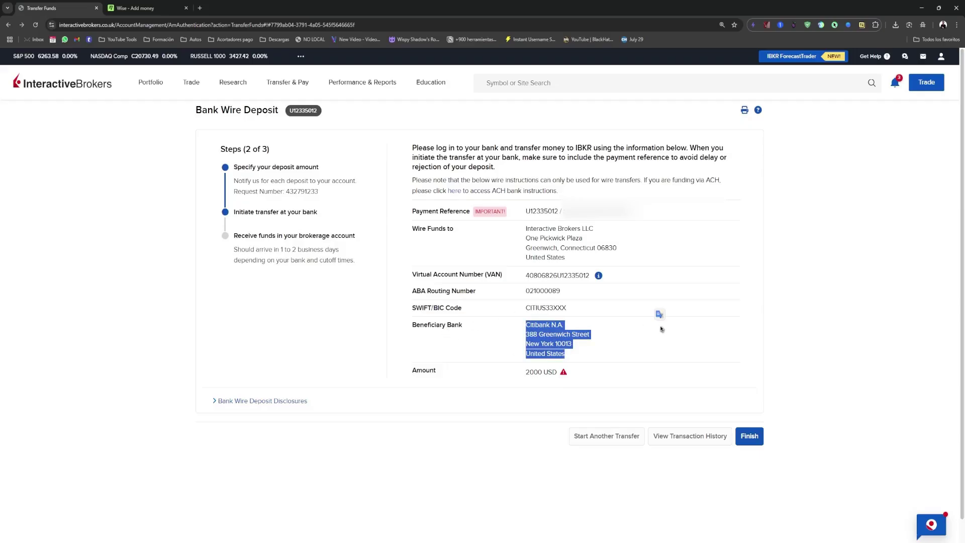
left_click(594, 349)
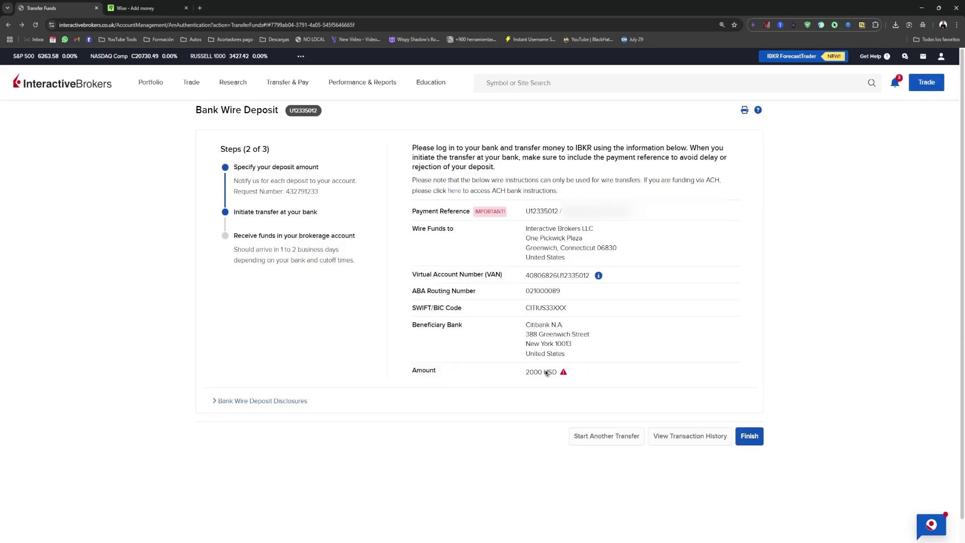
Examine the deposit amount and its warning in the wire instructions
mouse_move(564, 374)
left_click_drag(526, 374, 545, 374)
left_click(659, 381)
left_click_drag(527, 375, 555, 373)
left_click_drag(525, 374, 542, 374)
left_click(820, 417)
left_click_drag(525, 375, 543, 375)
left_click(515, 386)
left_click_drag(523, 378, 543, 376)
left_click(525, 378)
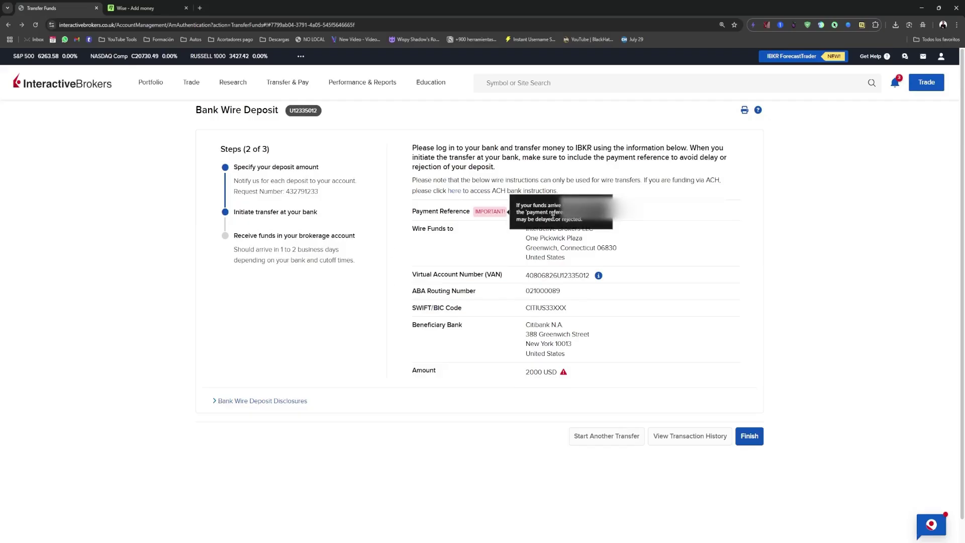
Review the wire recipient's details together with the amount to send
left_click_drag(527, 229, 576, 266)
left_click(543, 373)
left_click_drag(526, 374, 543, 375)
left_click(543, 375)
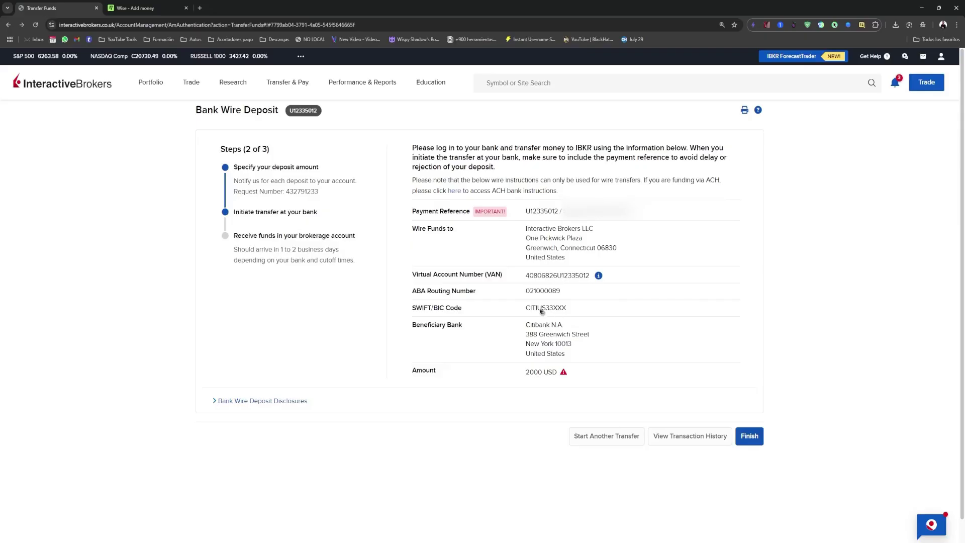
left_click_drag(525, 375, 542, 377)
left_click(517, 376)
Start another deposit from the Transfer Funds page with a new deposit method
mouse_move(301, 84)
left_click(311, 129)
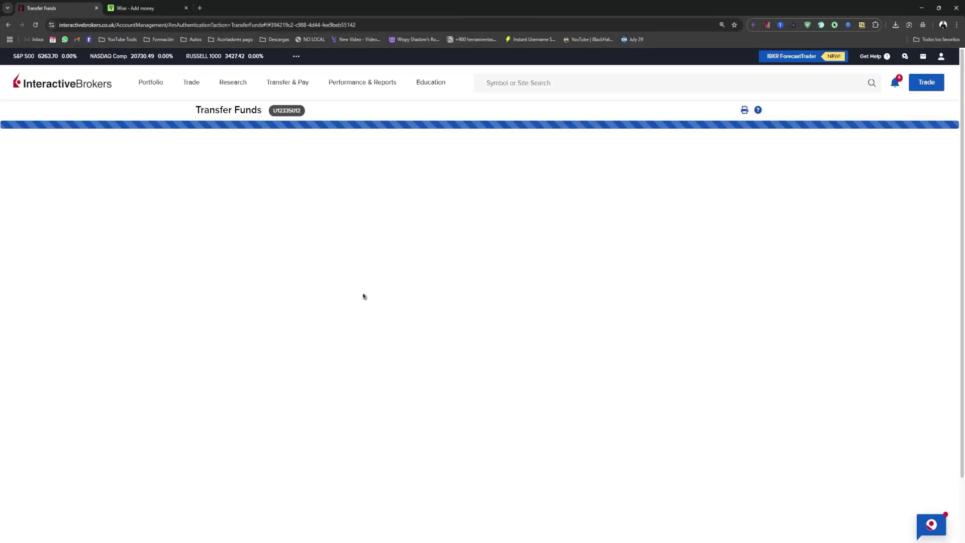
left_click(552, 378)
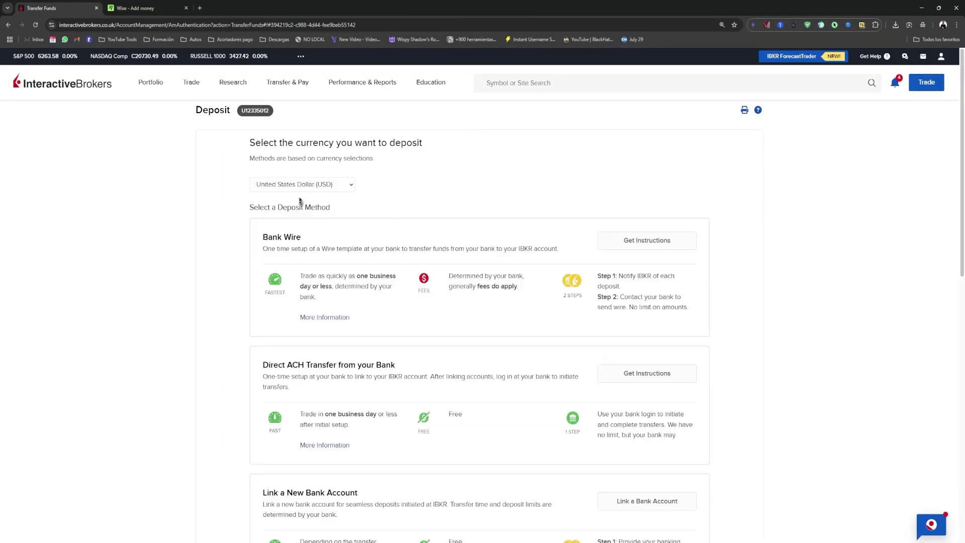
Set the deposit currency to Euro (EUR) and get the instructions for the Bank Transfer/SEPA method
left_click(322, 184)
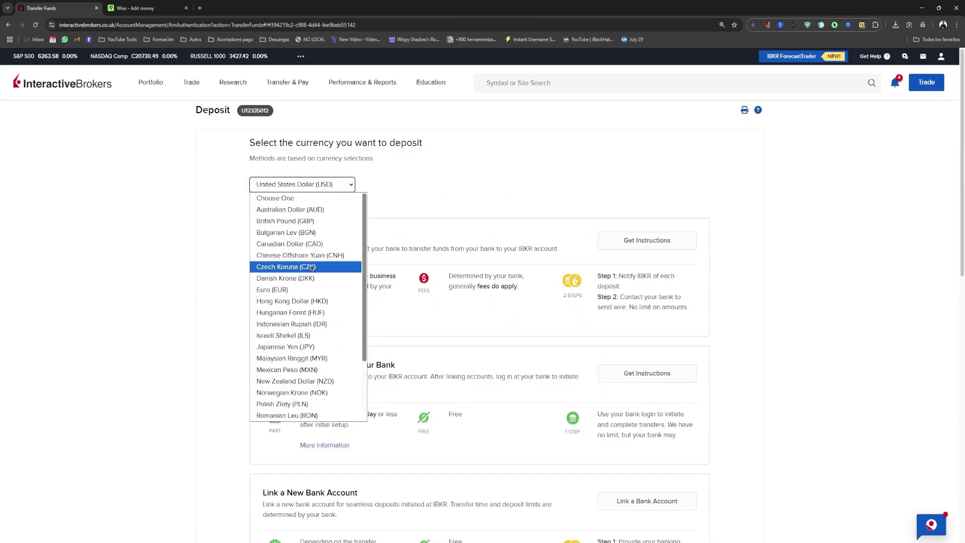
scroll(317, 321, "down", 3)
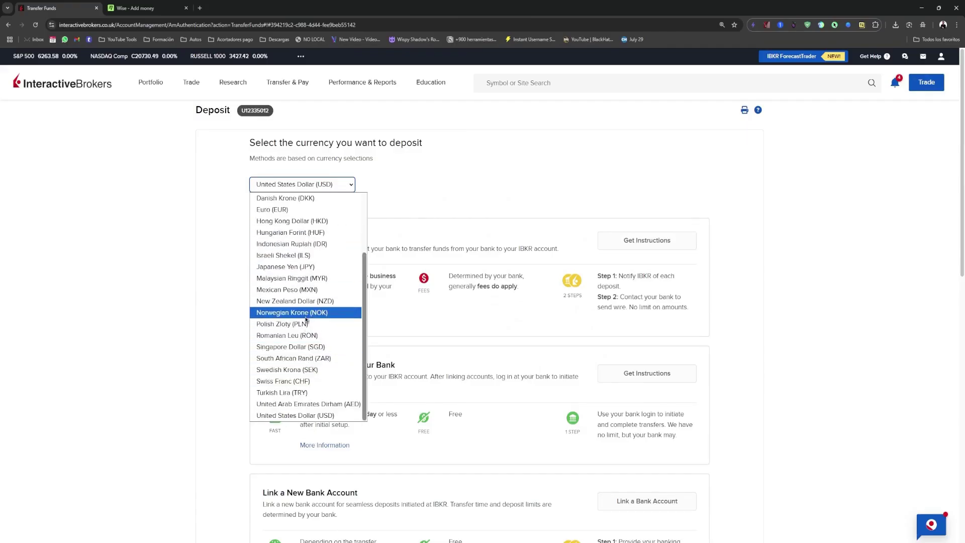
scroll(282, 266, "up", 4)
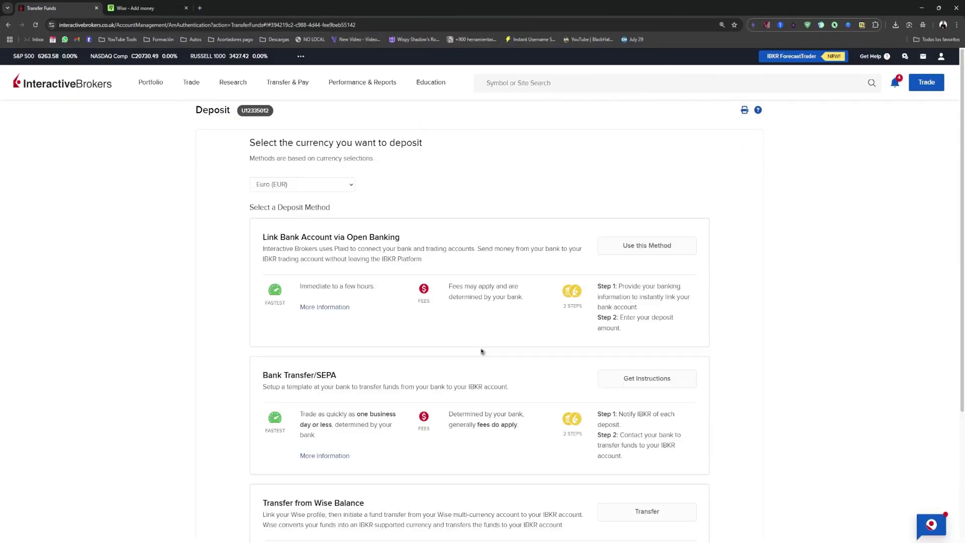
scroll(256, 308, "down", 3)
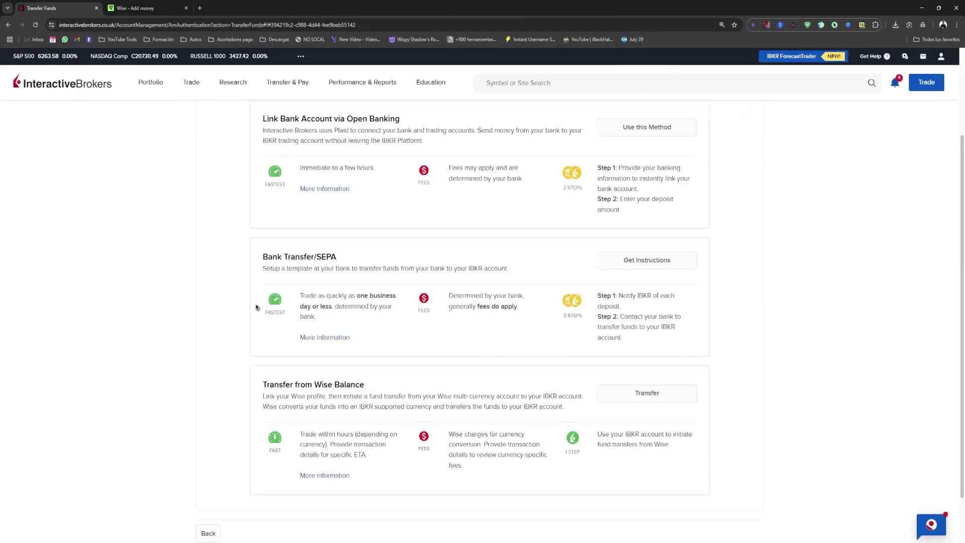
left_click(648, 261)
scroll(548, 322, "up", 1)
scroll(534, 318, "up", 1)
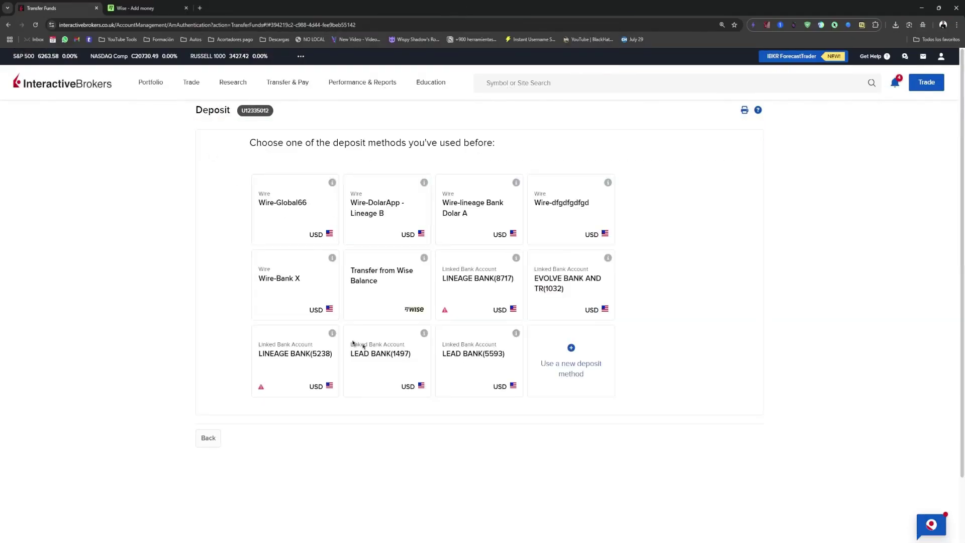
Choose a new deposit method again and set the deposit currency to Polish Zloty (PLN) to review its methods
left_click(604, 363)
left_click(303, 183)
scroll(312, 322, "down", 3)
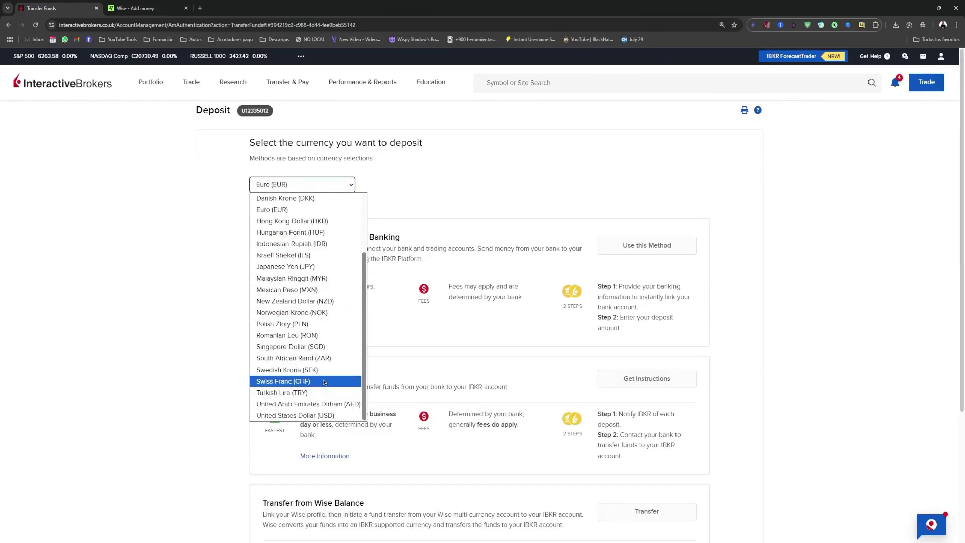
left_click(290, 324)
scroll(514, 368, "down", 2)
scroll(402, 302, "up", 1)
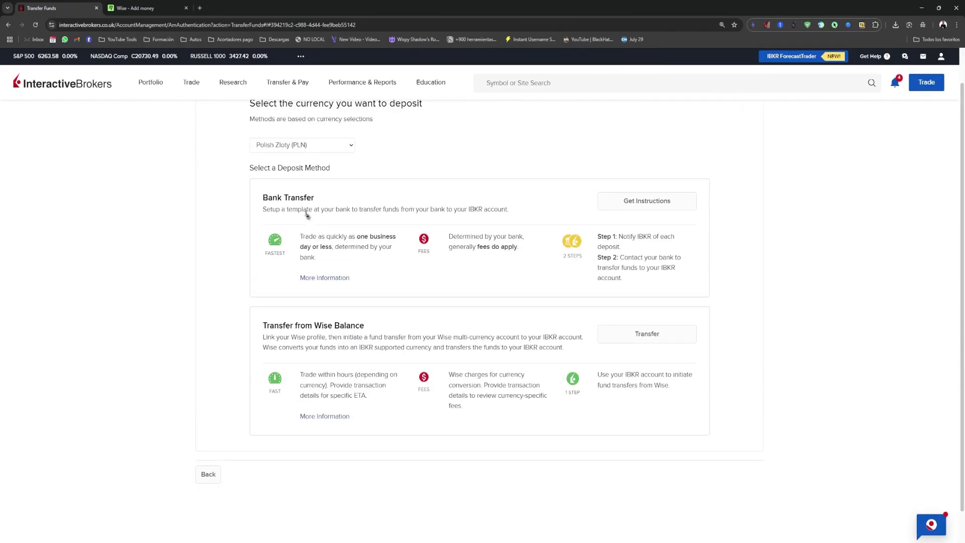